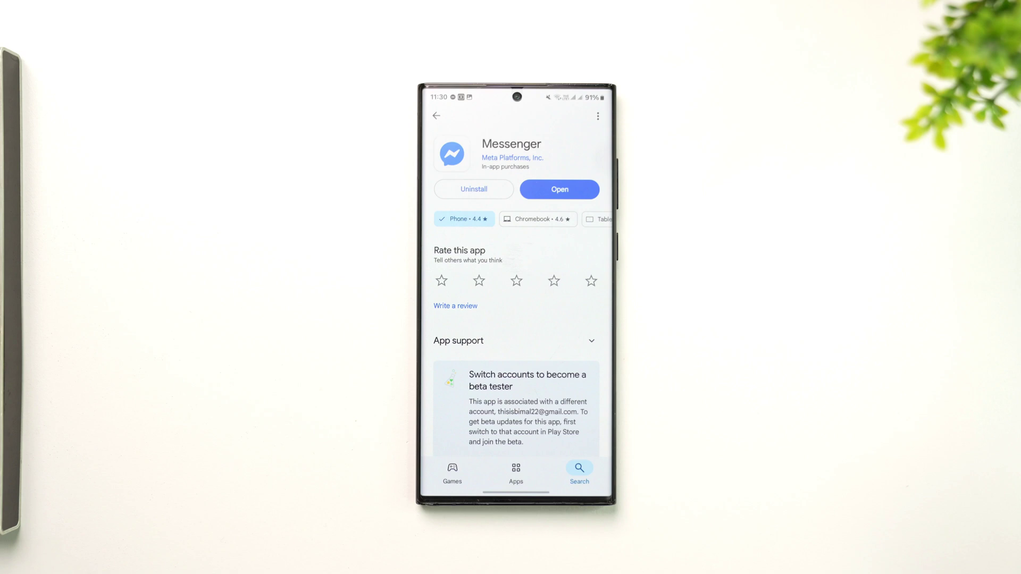
Launch Messenger from its Google Play Store listing to reach the chat list.
left_click(559, 189)
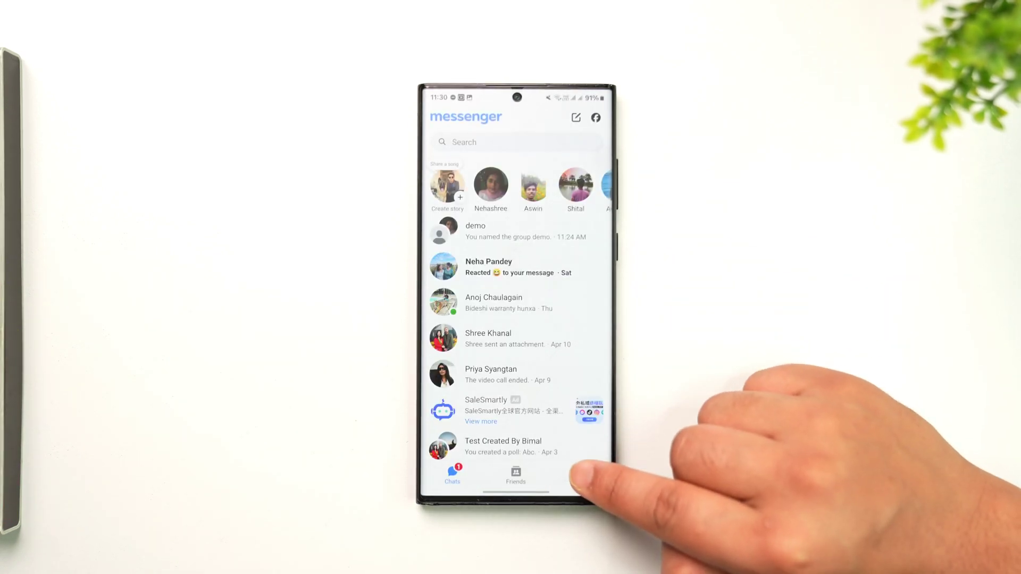
Open Messenger's Menu, browse the Settings page, and return to the Menu screen.
left_click(579, 475)
left_click(511, 173)
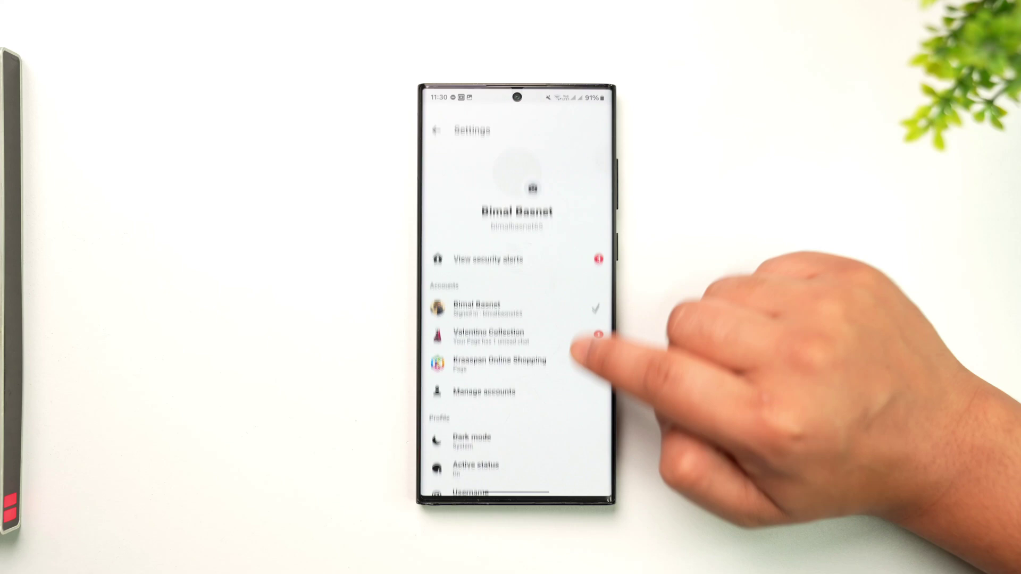
left_click_drag(586, 359, 586, 144)
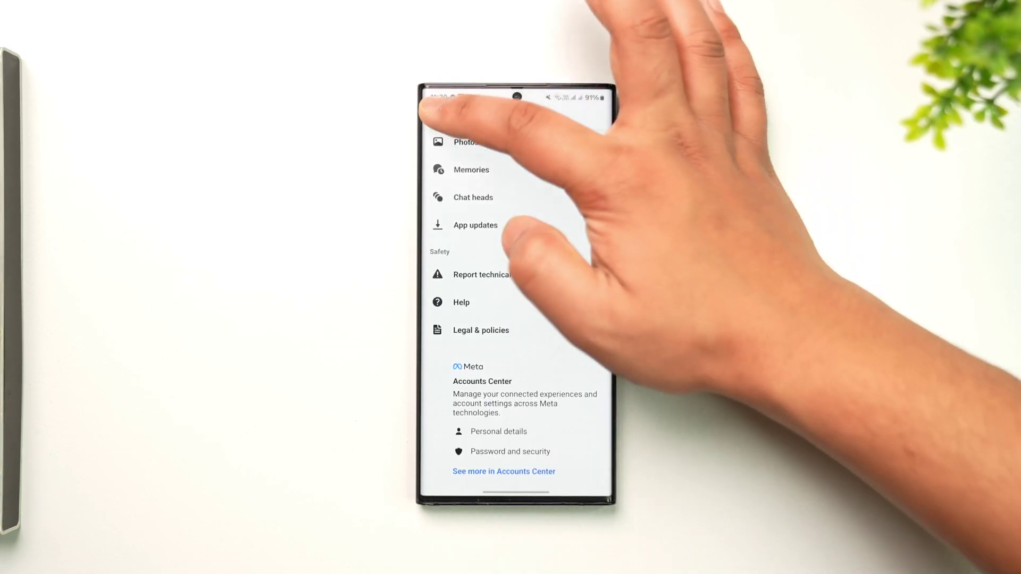
left_click(437, 115)
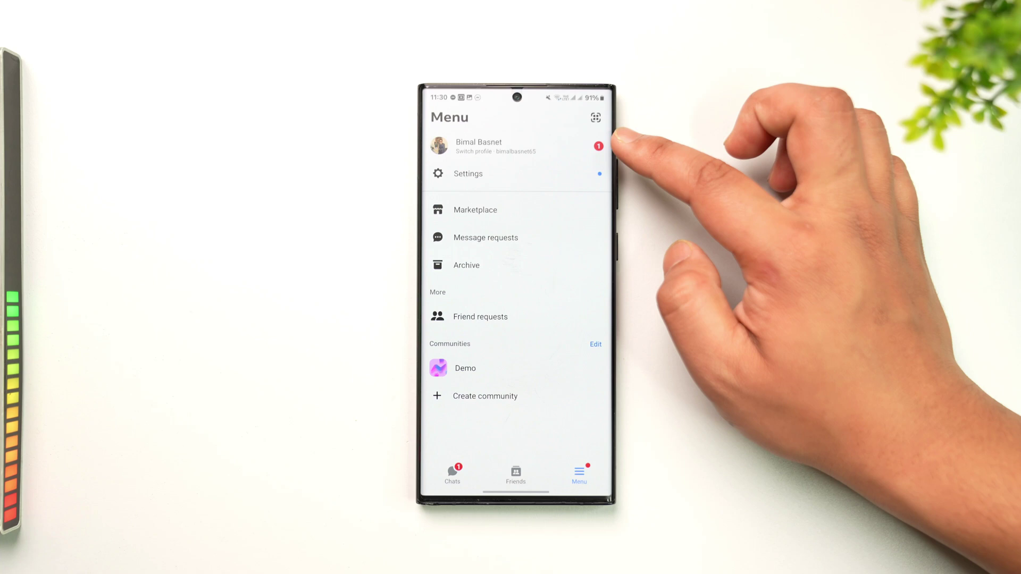
left_click(511, 146)
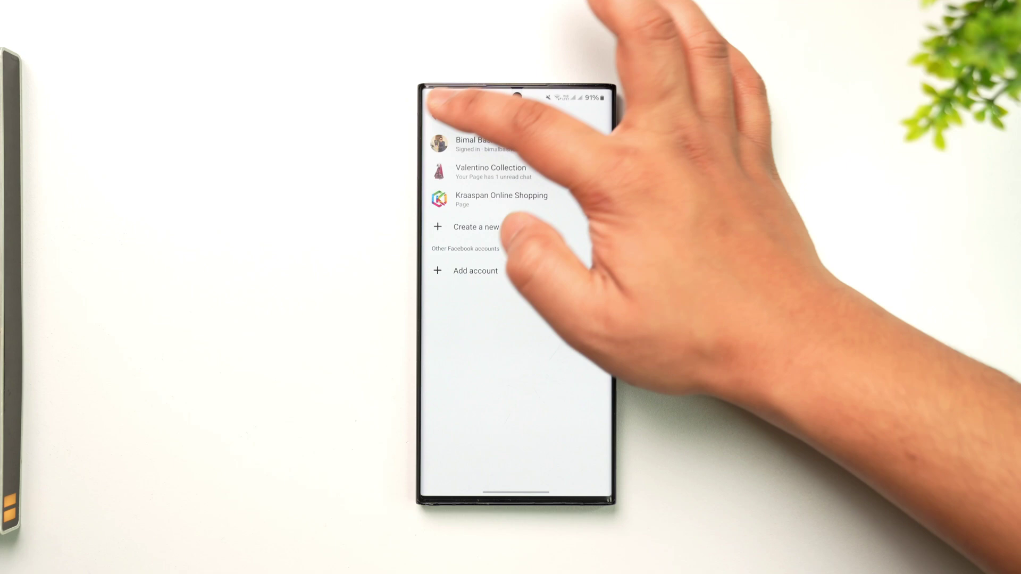
left_click(437, 115)
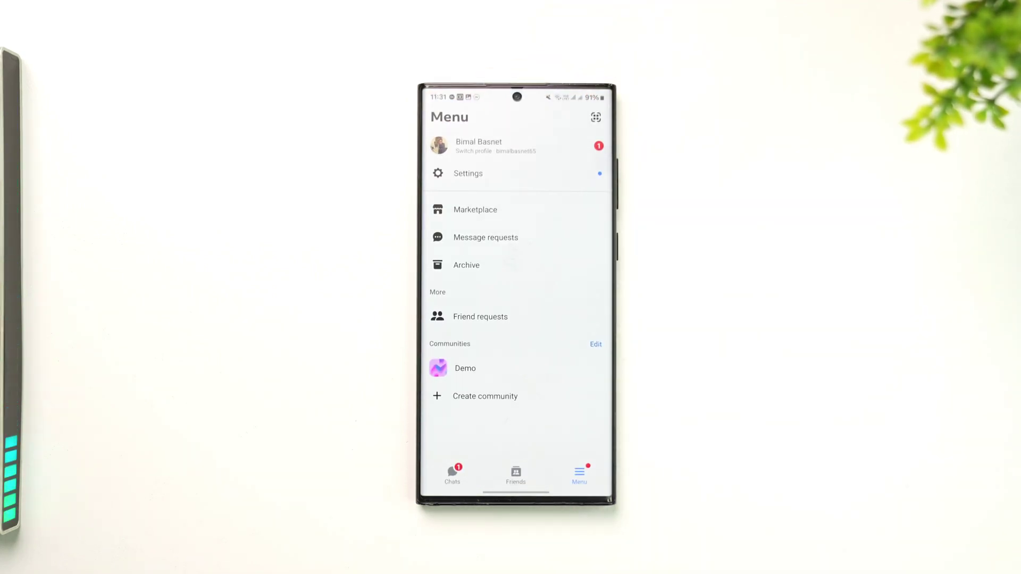
Go from Settings to 'See more in Accounts Center' to reach Meta Accounts Center.
left_click(518, 174)
scroll(519, 359, "down", 10)
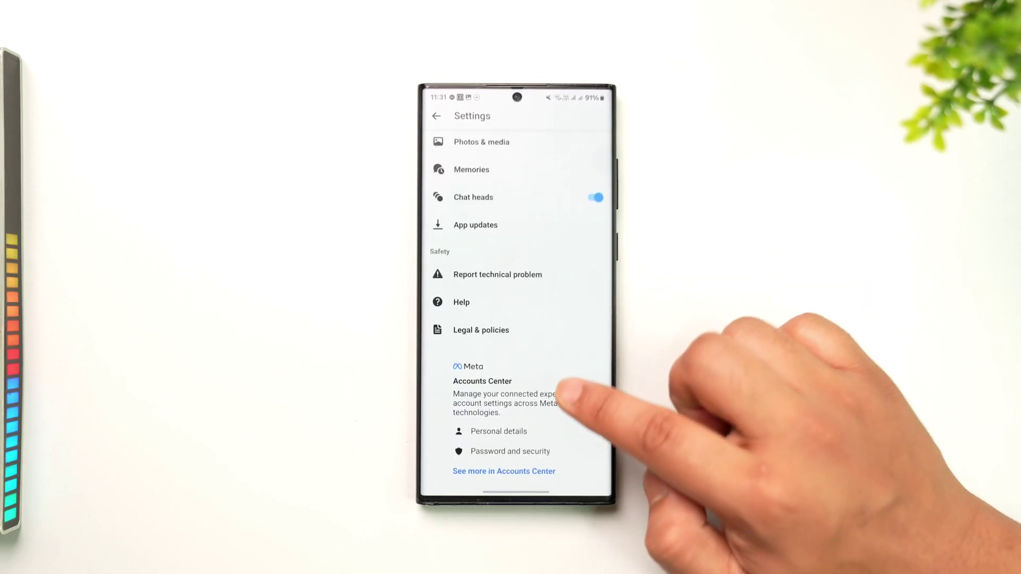
left_click(503, 470)
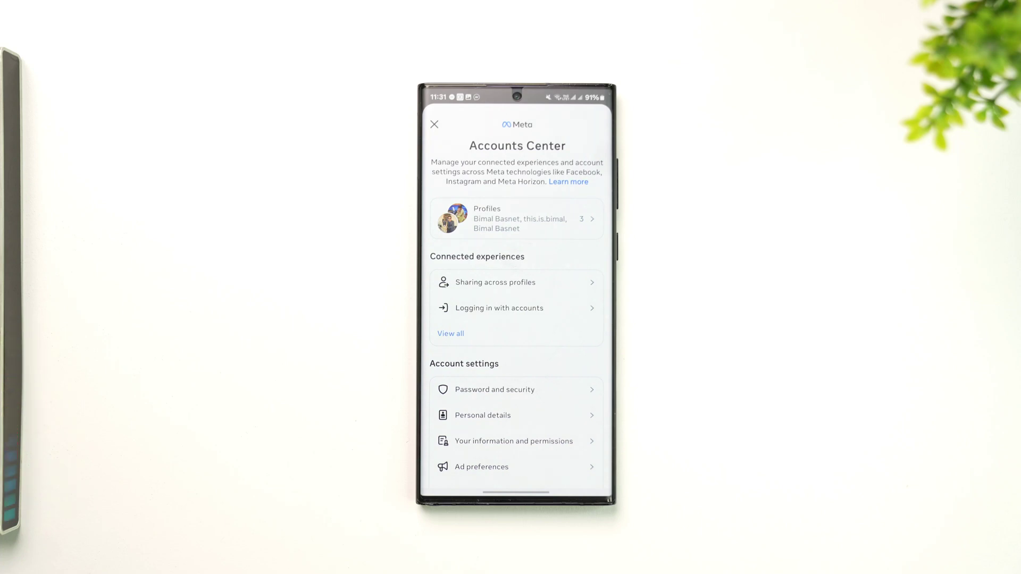
scroll(558, 358, "down", 4)
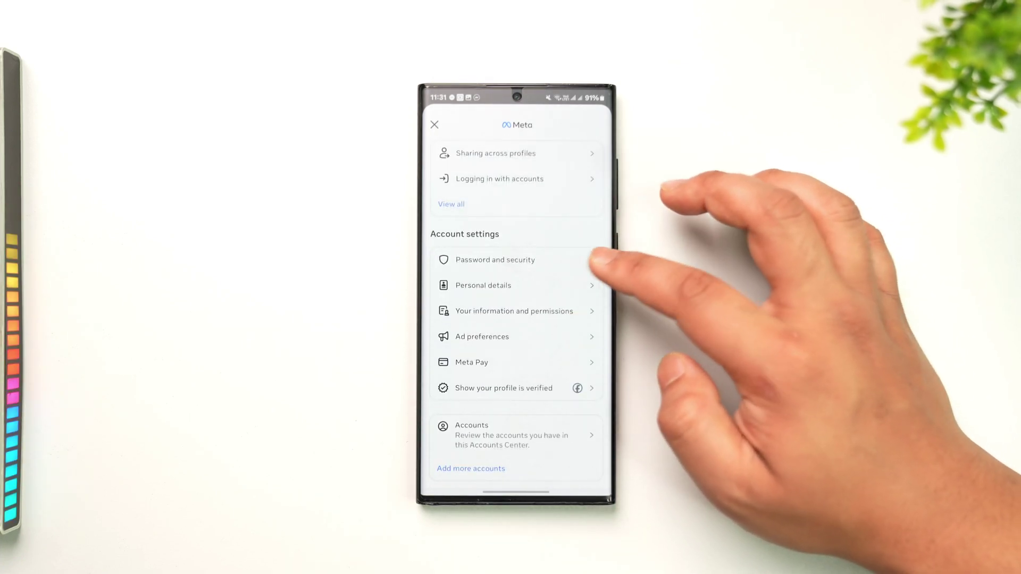
Open Password and security, then the 'Where you're logged in' page.
left_click(543, 259)
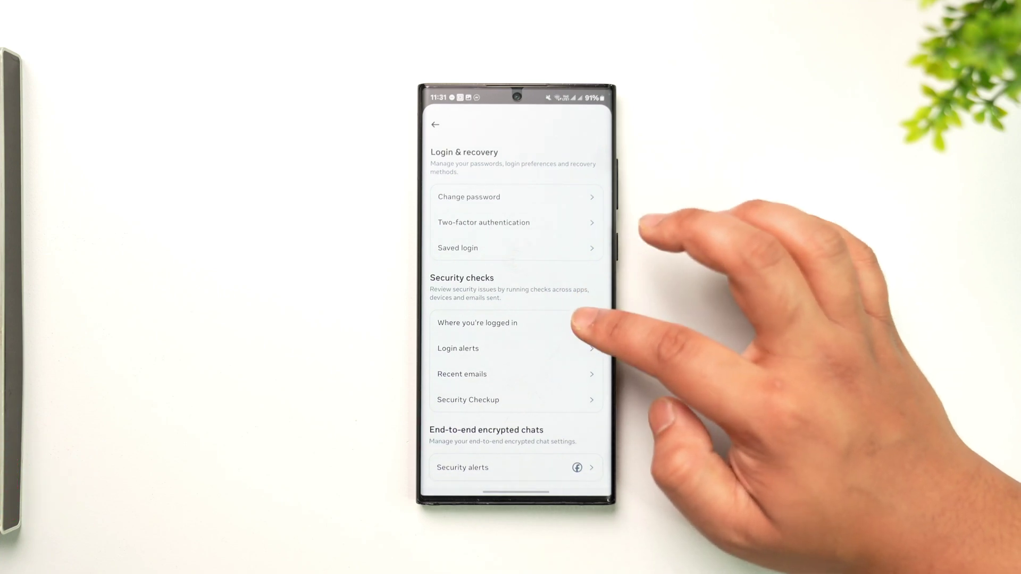
left_click(511, 337)
Review the account's logged-in devices, select all for logout, then close and go back.
left_click(558, 279)
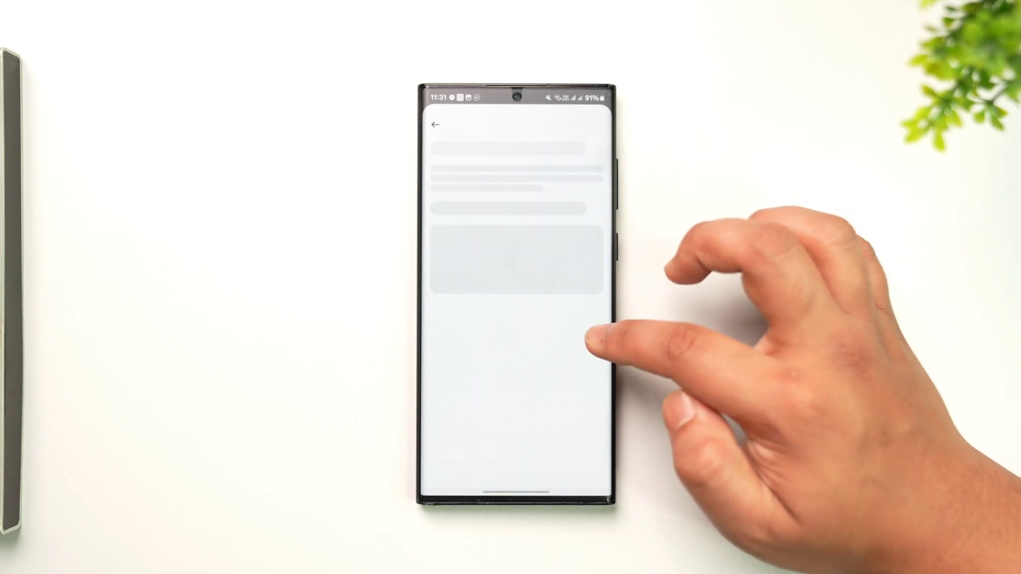
left_click_drag(574, 399, 583, 224)
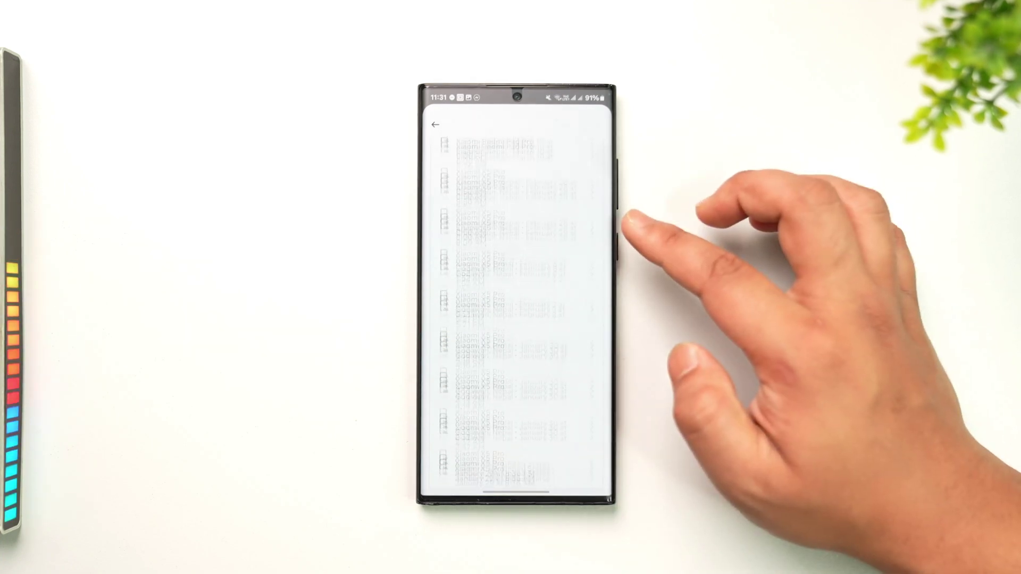
mouse_move(574, 399)
left_mouse_down()
mouse_move(583, 240)
mouse_move(558, 200)
left_mouse_up()
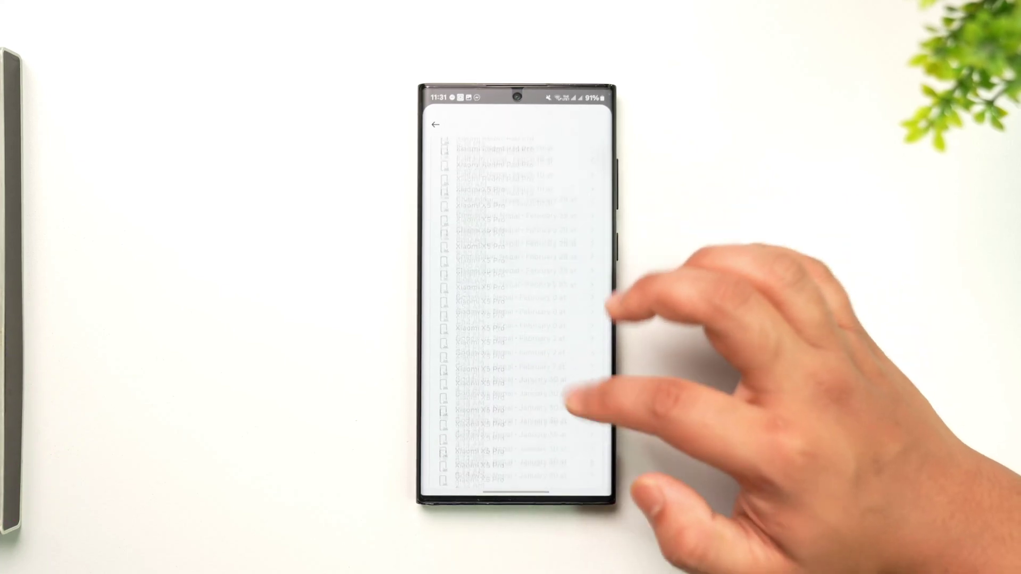
left_click_drag(558, 399, 558, 200)
left_click(479, 469)
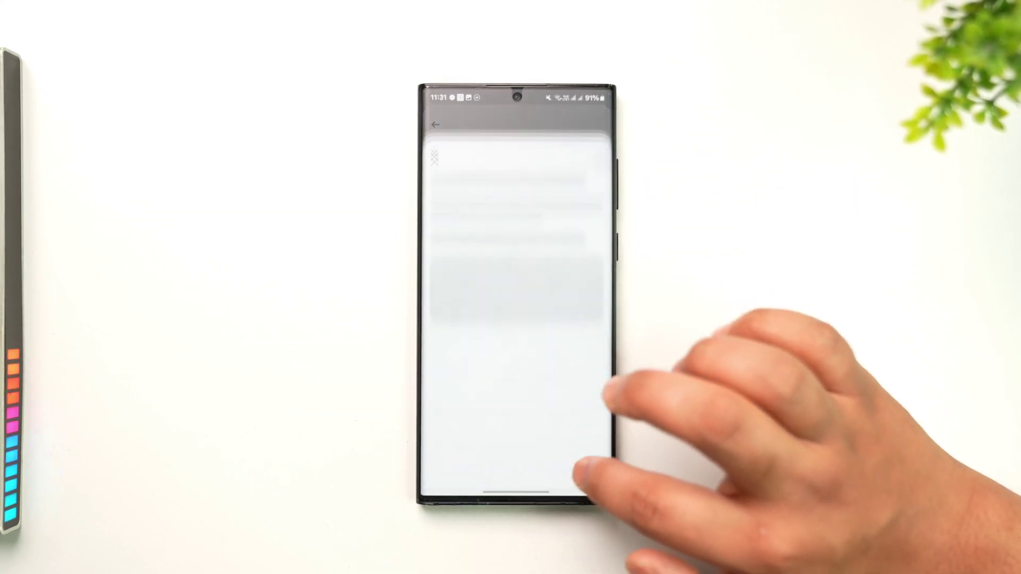
left_click(587, 223)
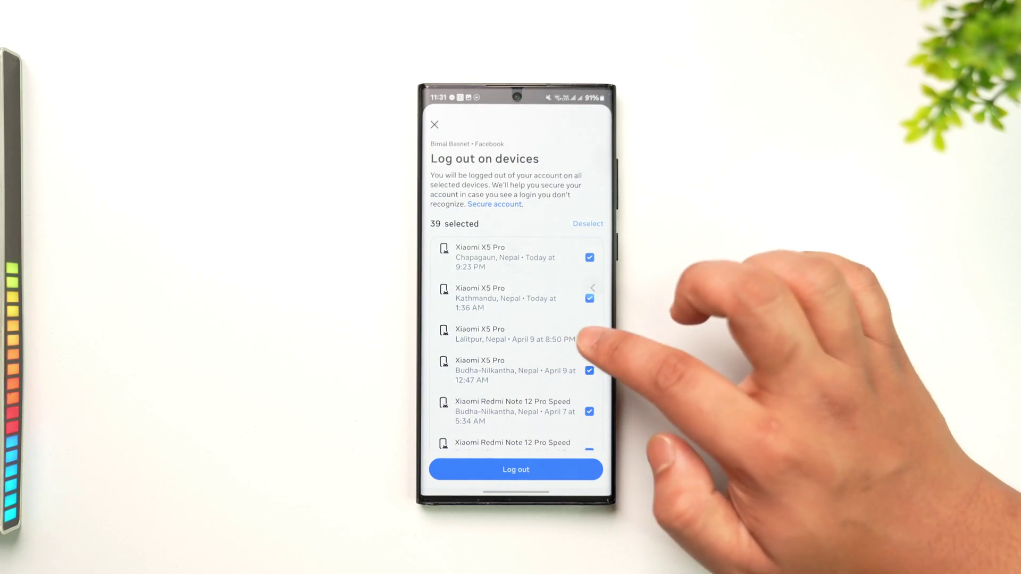
left_click(435, 125)
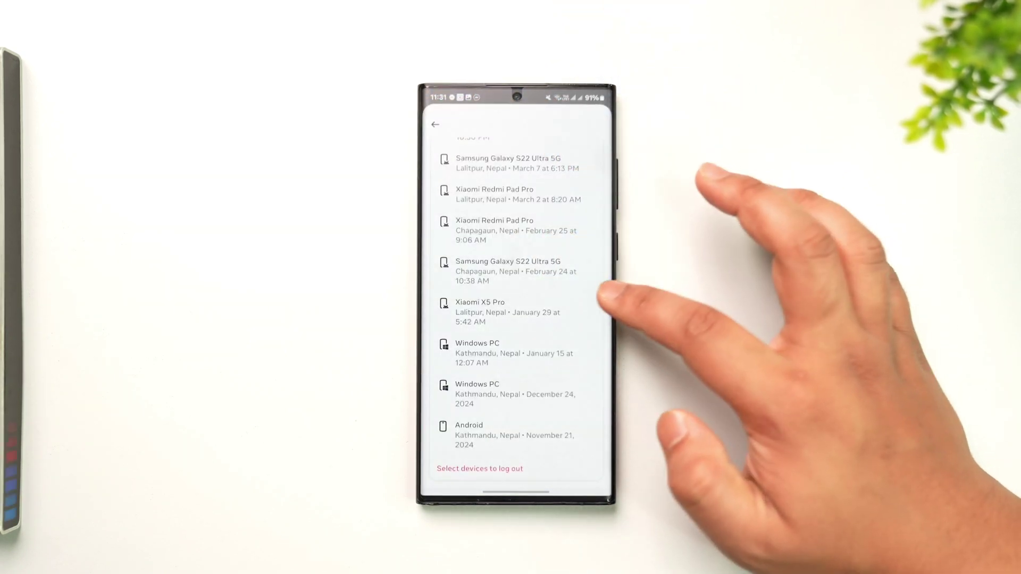
left_click_drag(607, 304, 551, 304)
Bring the Play Store's Messenger page back full screen from the Recents overview.
left_click_drag(516, 495, 517, 399)
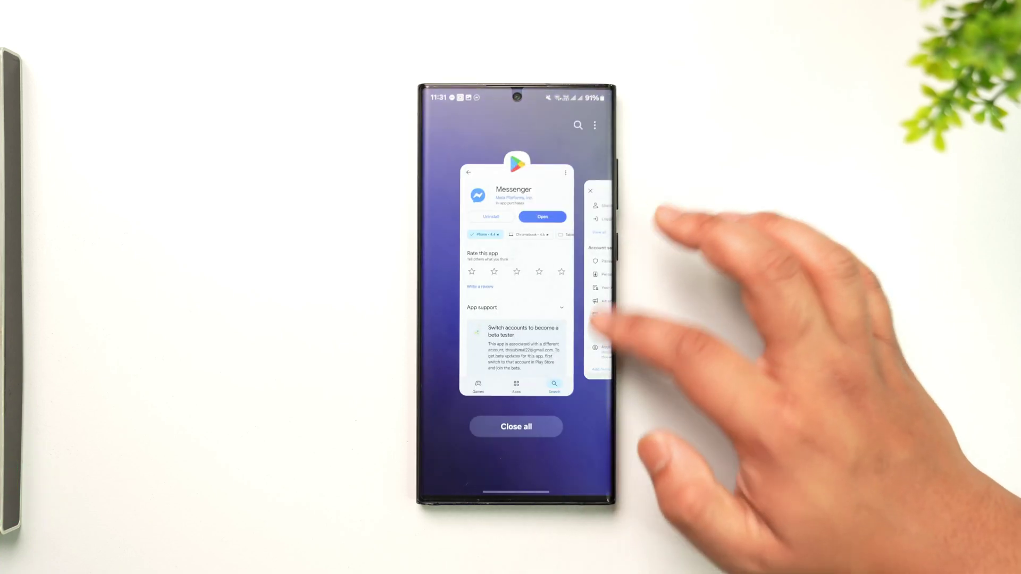
left_click(516, 319)
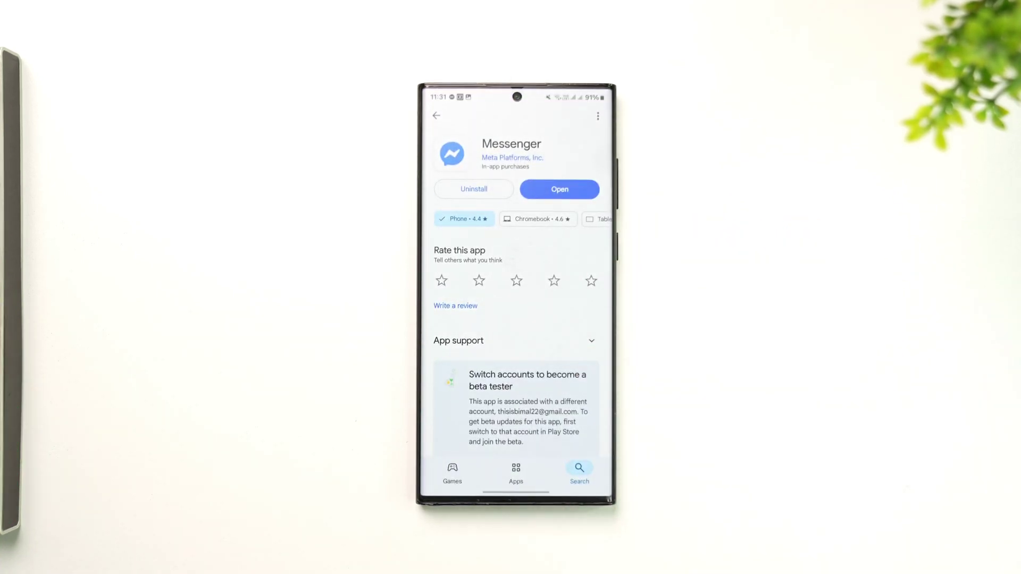